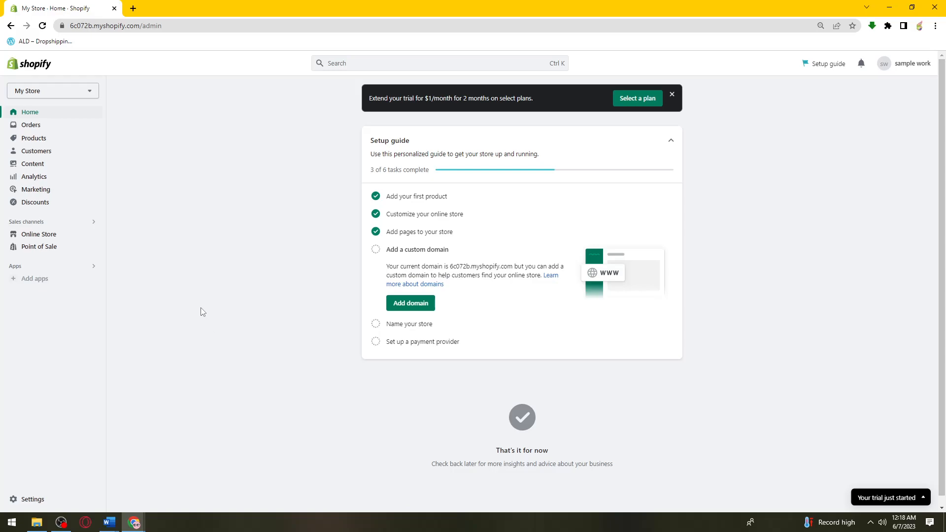
Open the abcd product and examine its product organization settings, especially the Collections field
left_click(66, 141)
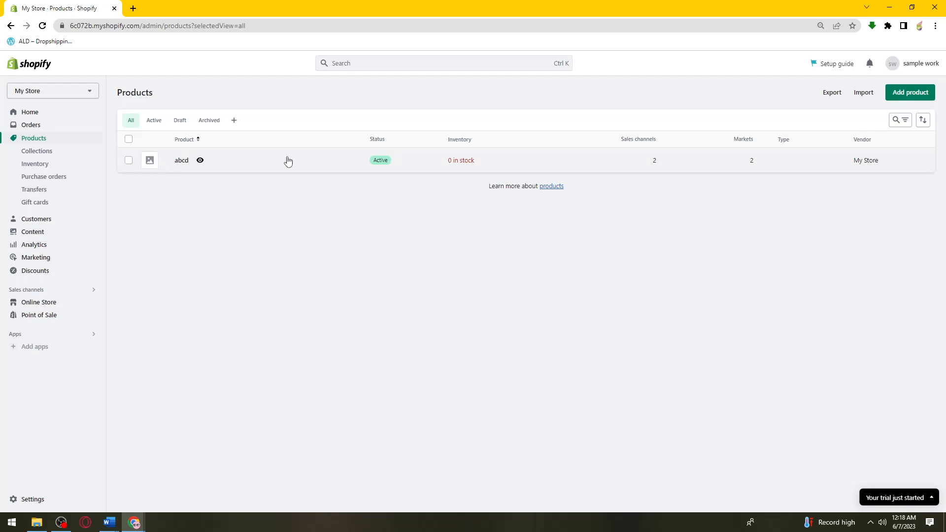
left_click(247, 165)
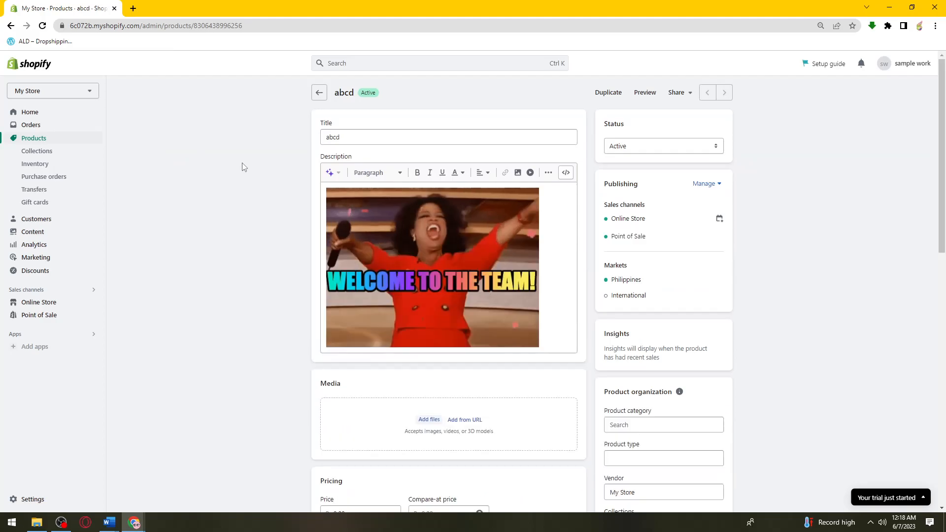
scroll(911, 437, "down", 2)
scroll(911, 437, "down", 3)
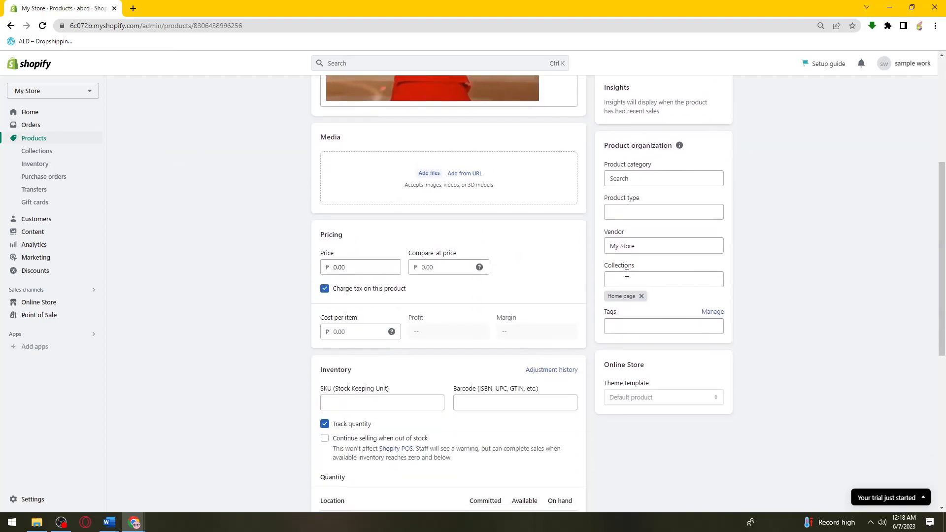
left_click(623, 277)
left_click(826, 296)
scroll(680, 317, "up", 4)
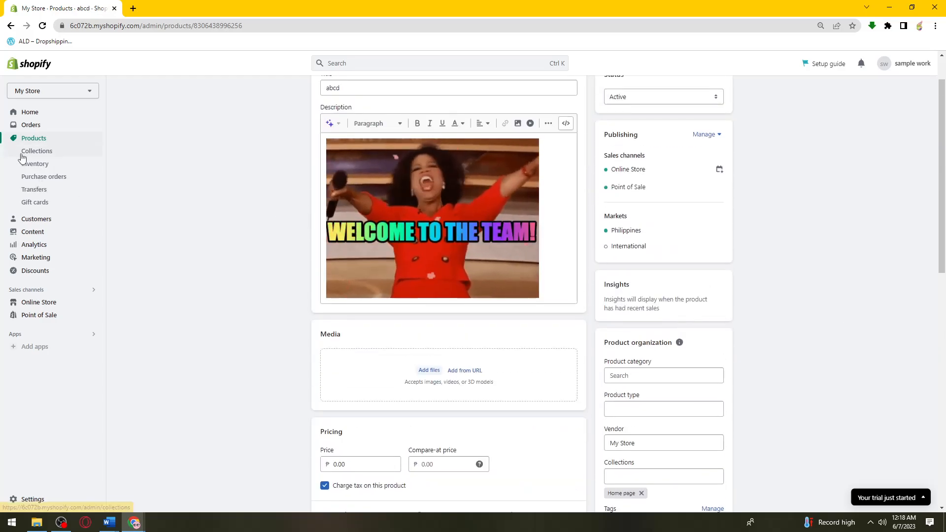
Start a new product collection titled WINTER COLLECTION
mouse_move(31, 151)
left_mouse_down()
mouse_move(131, 153)
mouse_move(47, 151)
left_mouse_up()
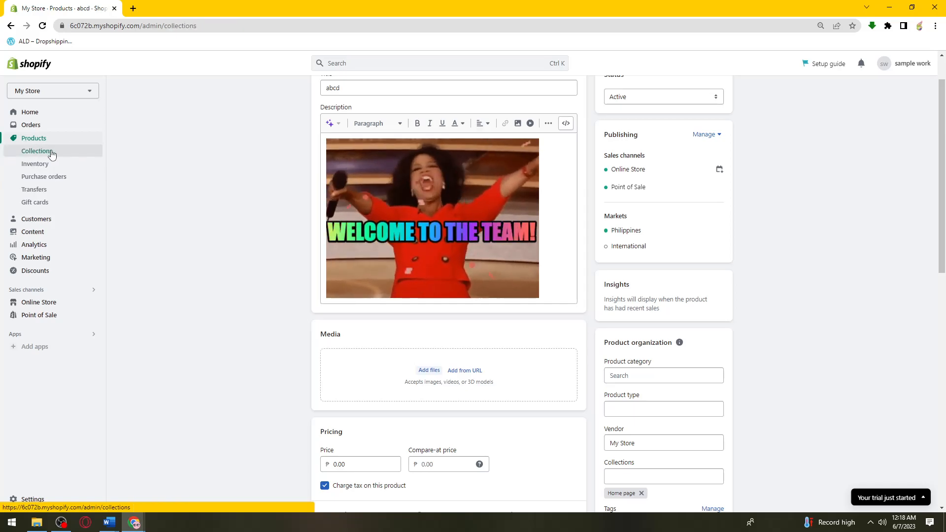
left_click(47, 152)
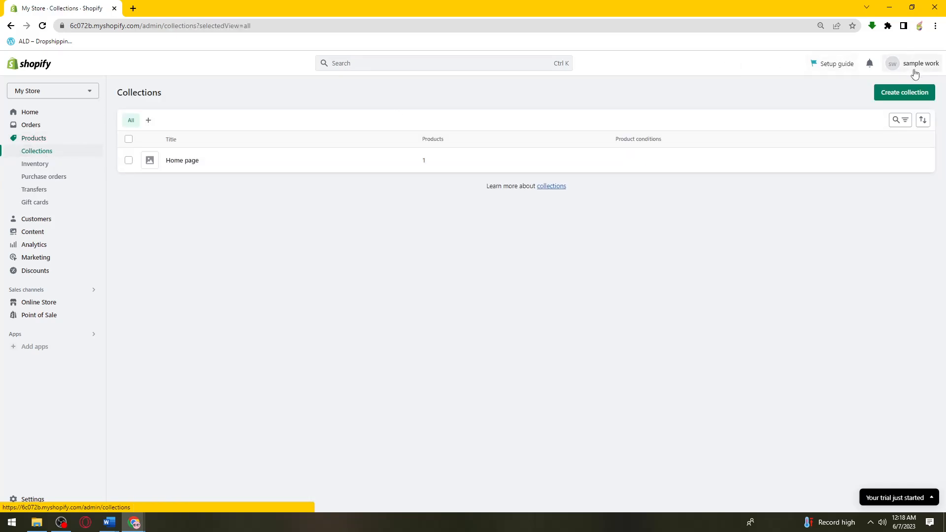
left_click(909, 98)
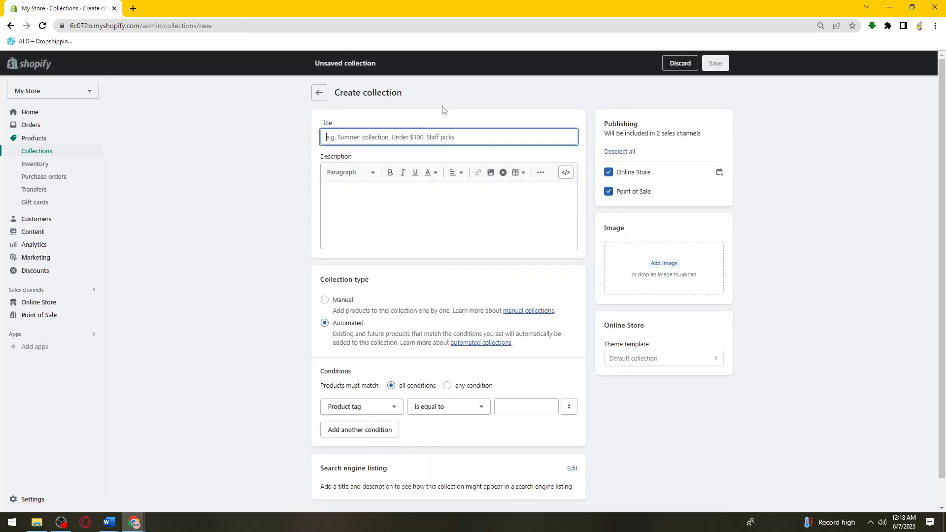
type("W")
key("BackSpace")
type("WINTER COLLECTION")
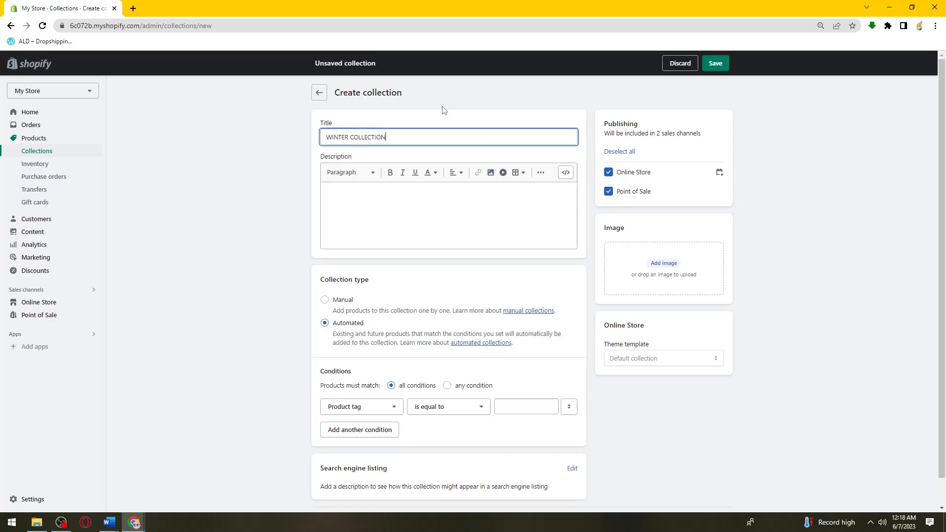
left_click(418, 188)
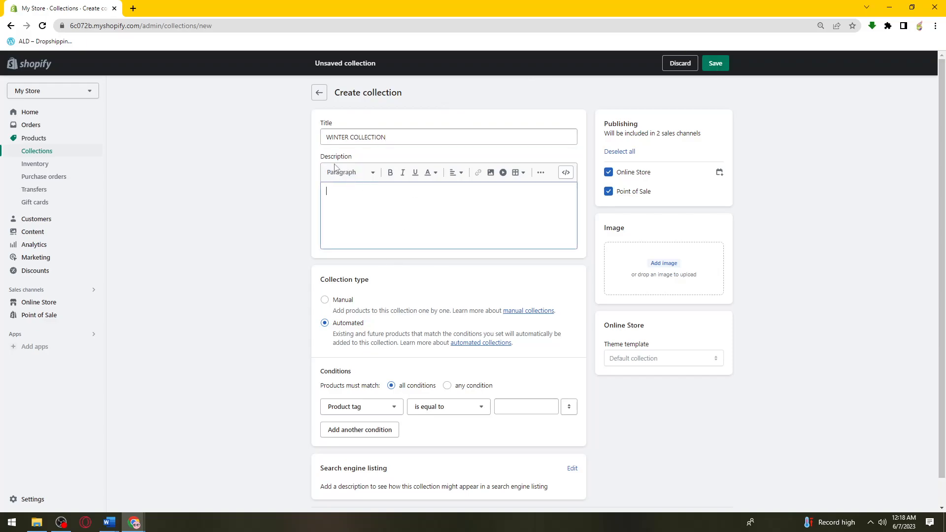
double_click(340, 157)
left_click(376, 209)
scroll(389, 217, "down", 1)
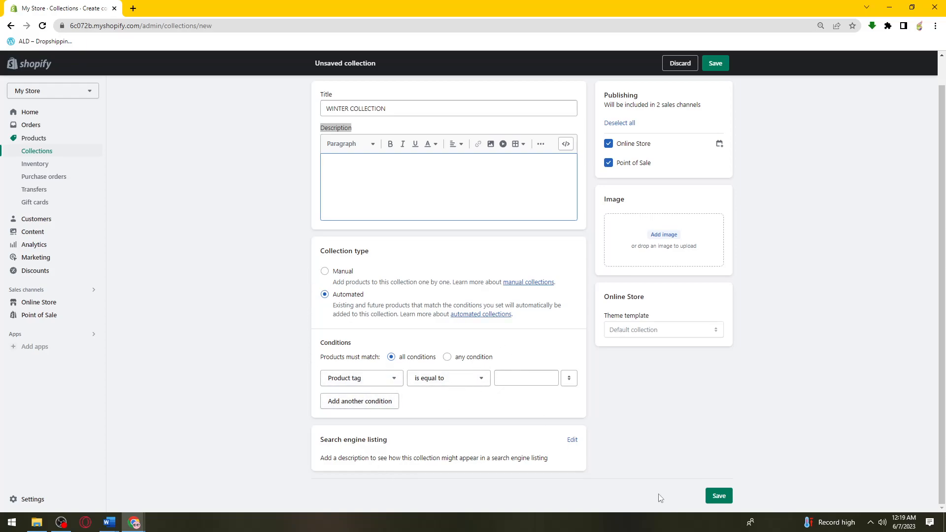
scroll(777, 262, "up", 1)
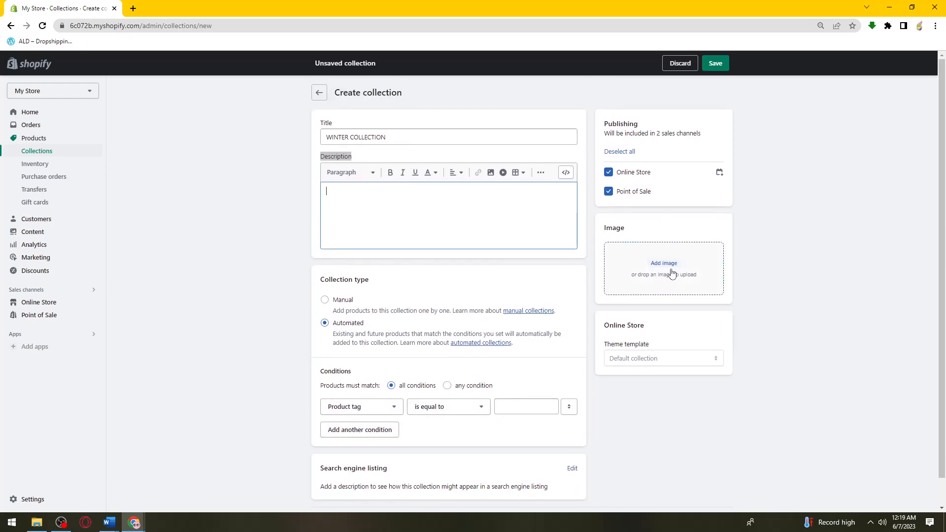
Set the WINTER COLLECTION type to Manual, save the collection and collapse the trial notice
left_click(717, 65)
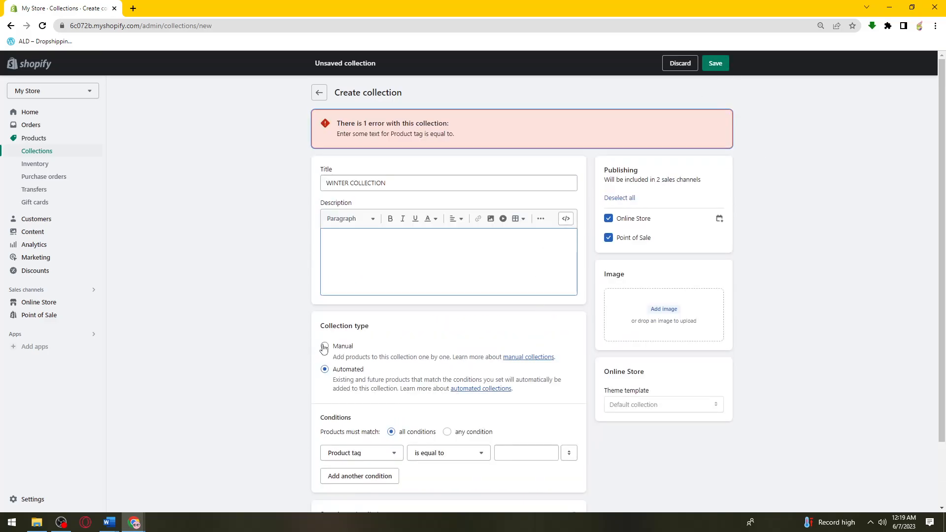
left_click(325, 346)
left_click(721, 65)
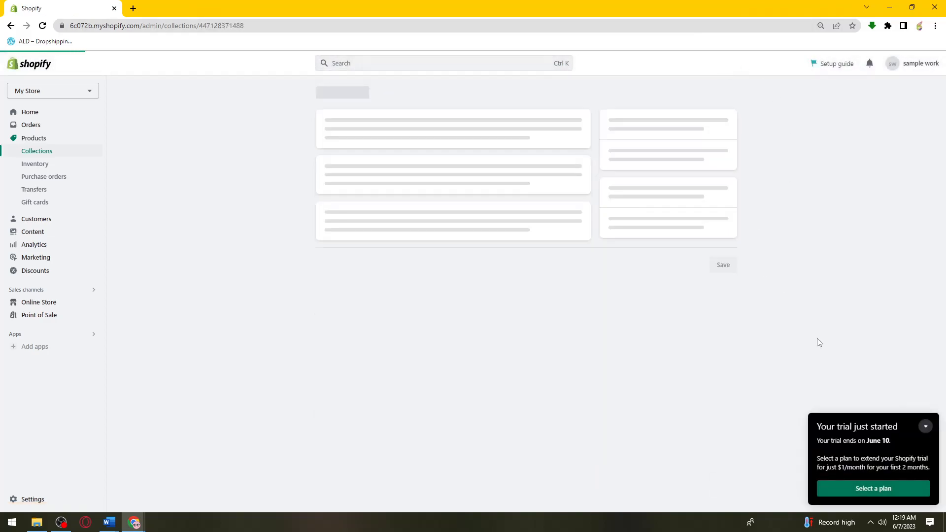
left_click(929, 428)
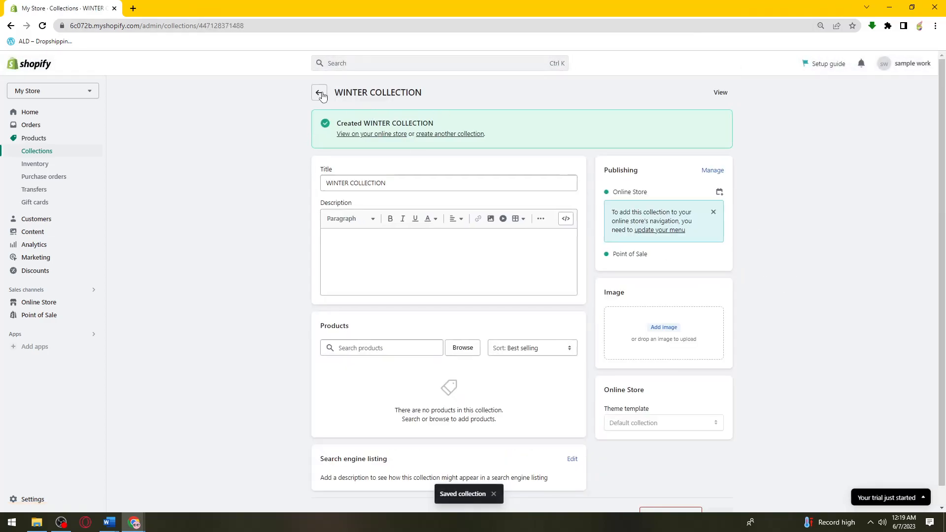
Leave the collection and start a new product titled WINTER JACKET
left_click(319, 92)
left_click(40, 140)
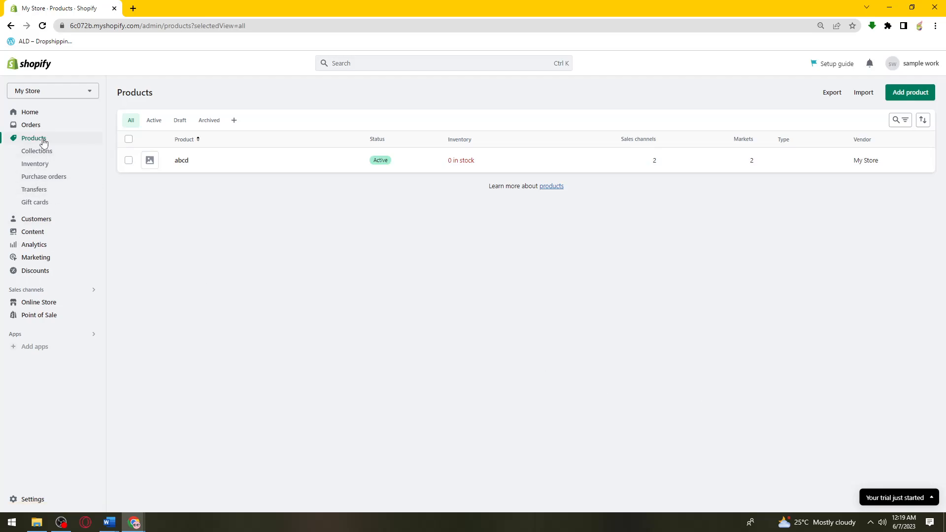
left_click(911, 93)
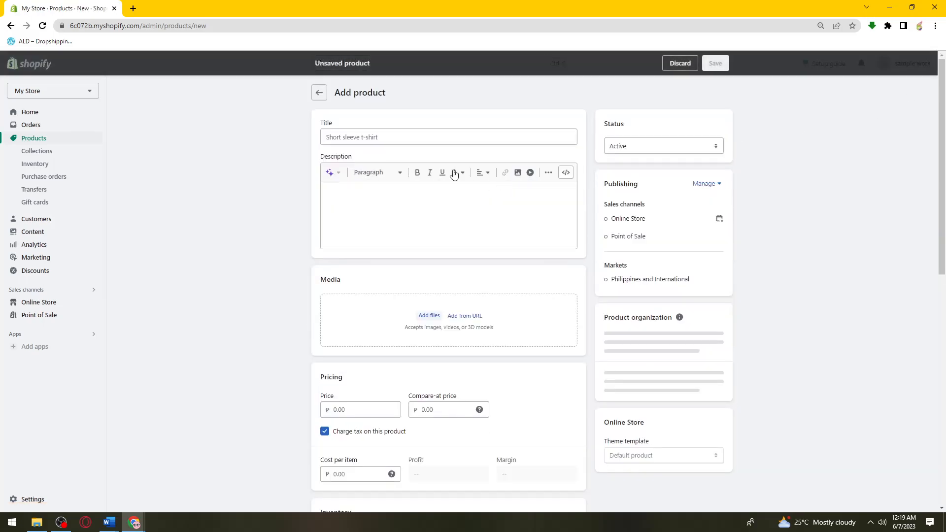
left_click(454, 143)
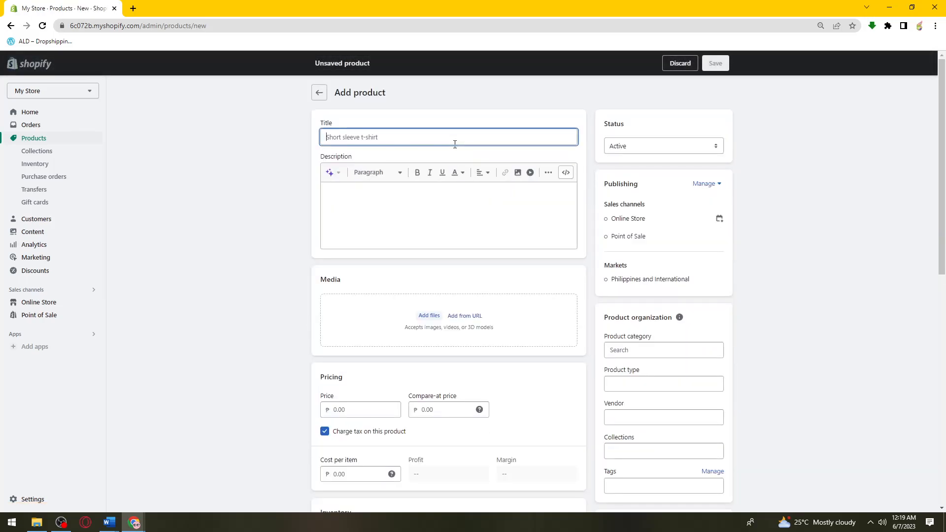
type("wi")
key("BackSpace")
key("BackSpace")
key("BackSpace")
key("BackSpace")
key("BackSpace")
type("WINTER JACKET")
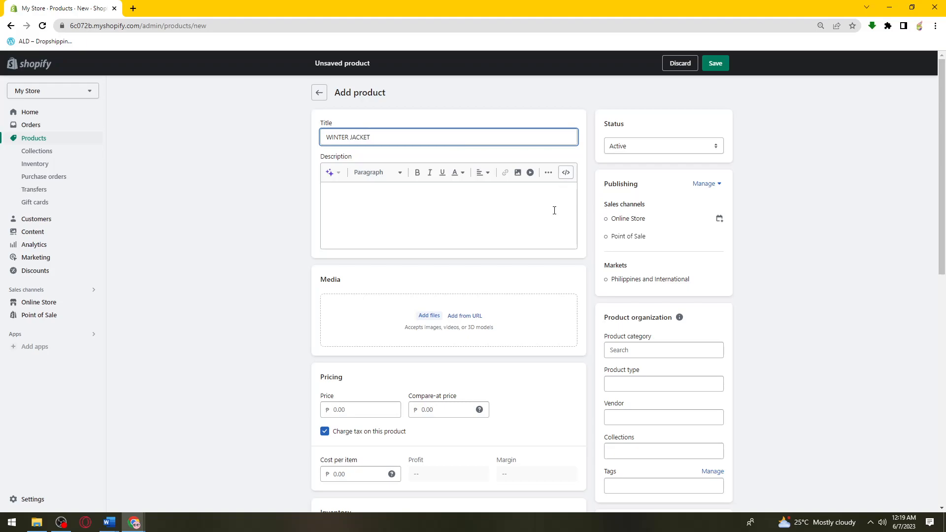
Assign the WINTER JACKET product to WINTER COLLECTION and save the product
left_click(536, 204)
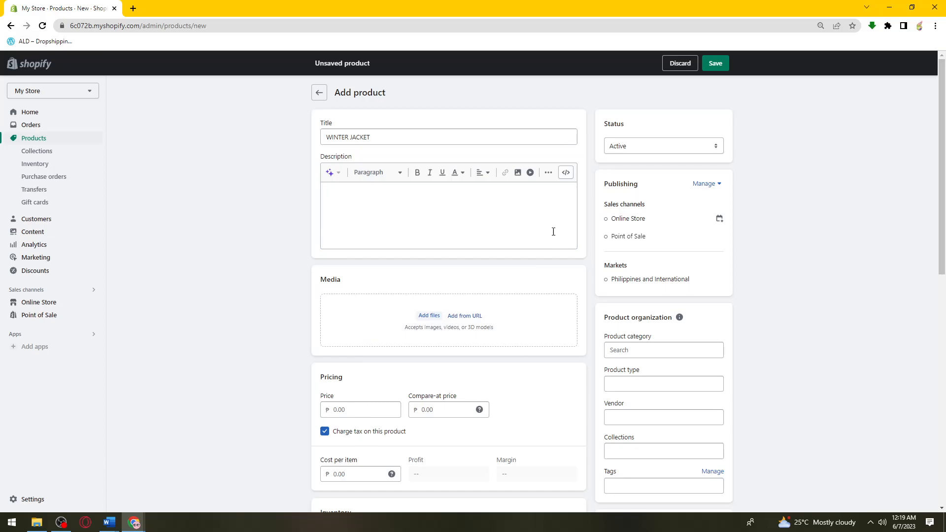
scroll(682, 339, "down", 3)
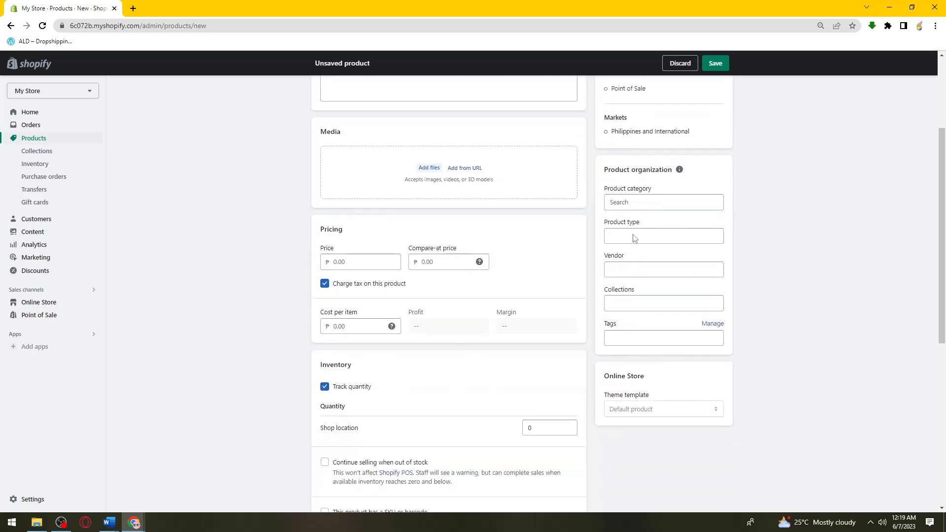
left_click(642, 302)
left_click_drag(612, 289, 661, 290)
left_click(851, 279)
left_click(686, 305)
left_click(686, 341)
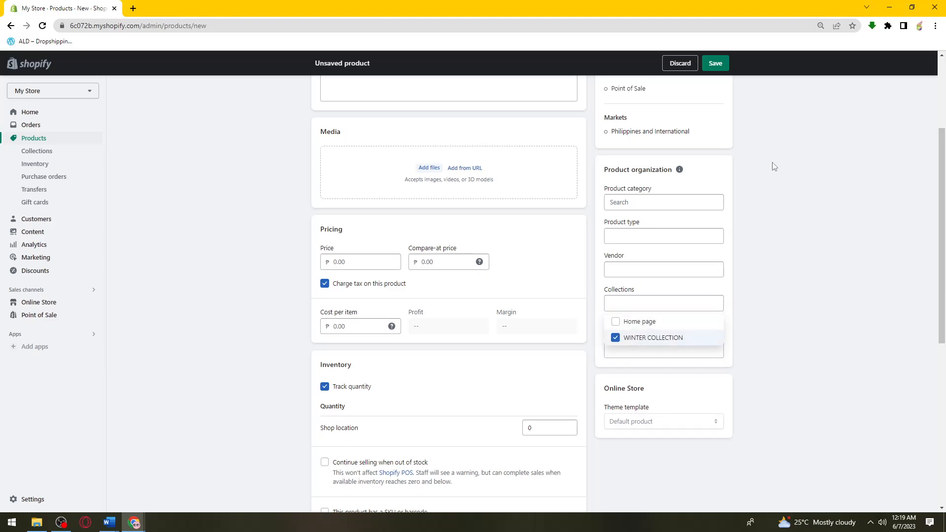
left_click(715, 63)
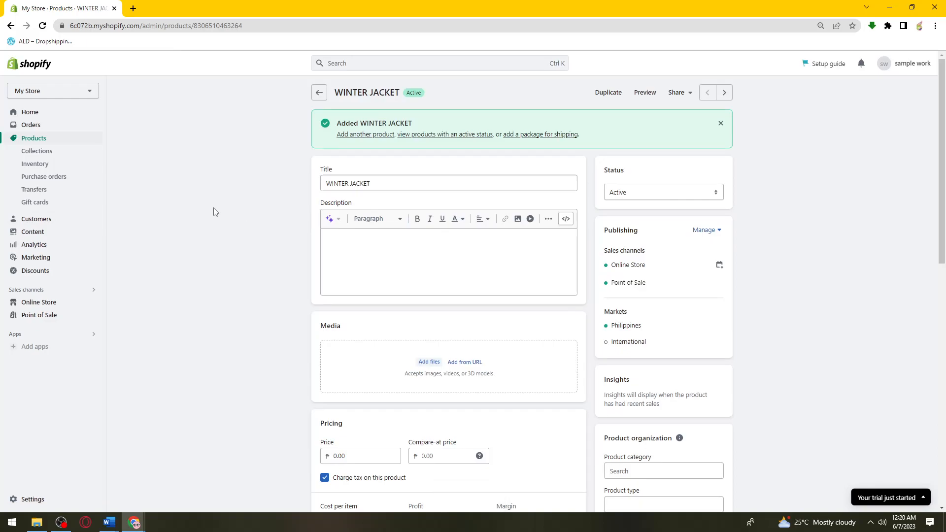
Open the current Dawn theme of the online store for customizing and add a second Featured collection section to the home page template
left_click(32, 305)
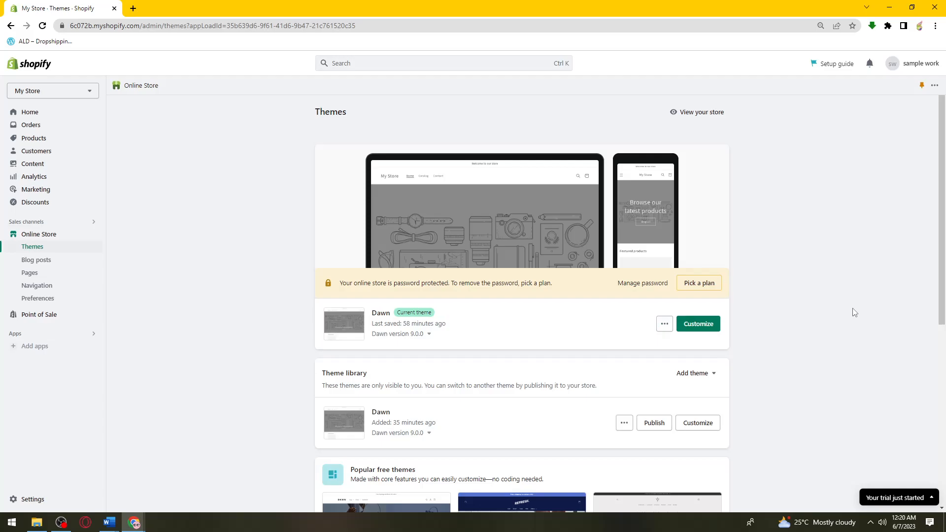
left_click(710, 327)
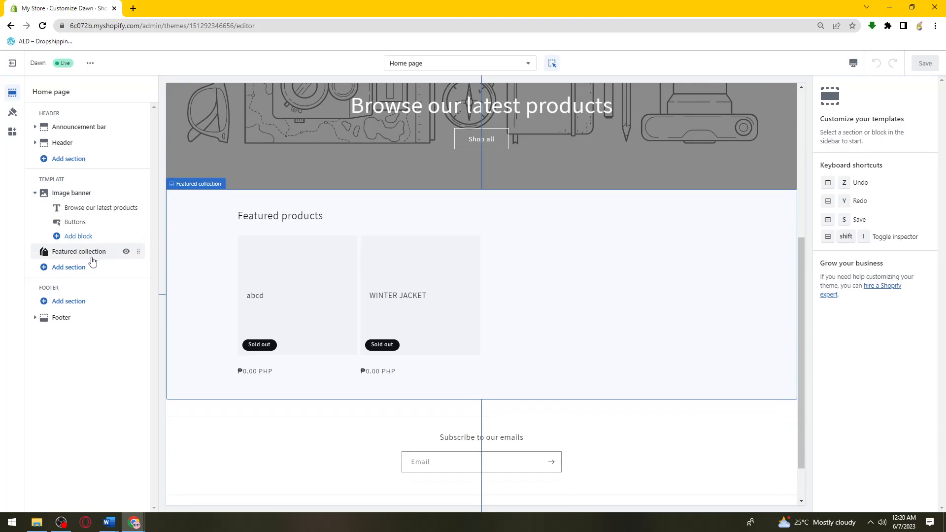
left_click(93, 258)
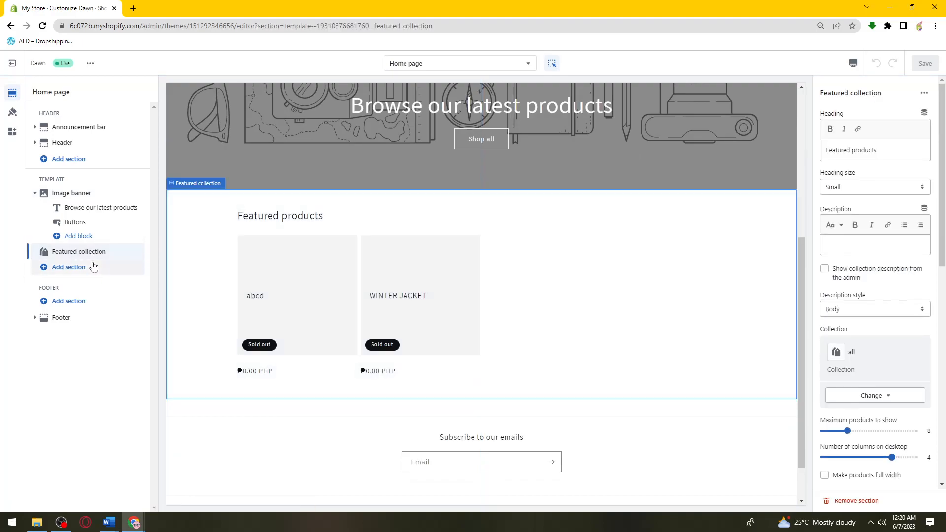
left_click(93, 267)
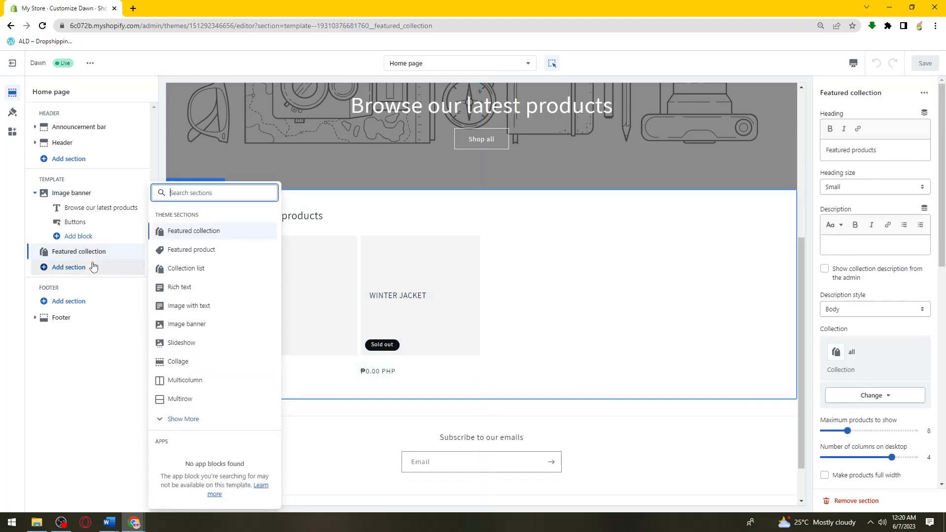
left_click(196, 232)
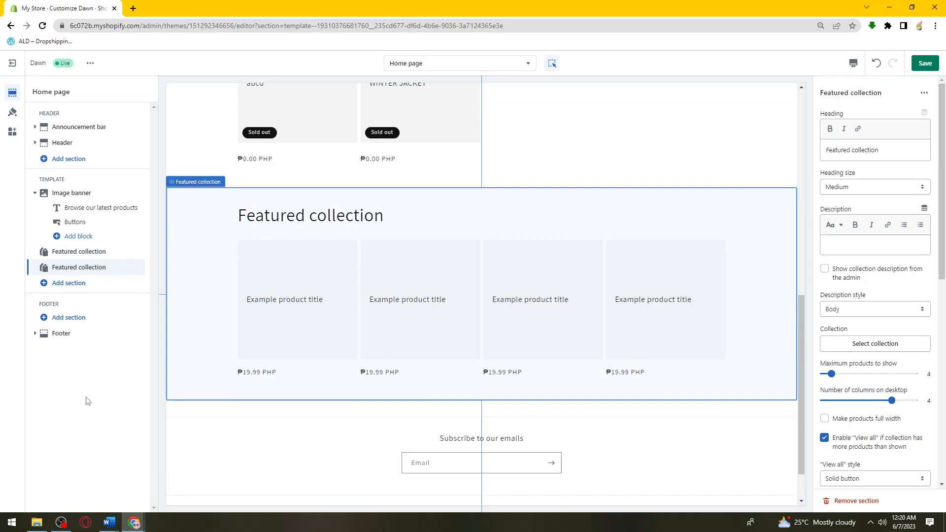
Set WINTER COLLECTION as the collection shown in the newly added Featured collection section
scroll(312, 304, "up", 4)
scroll(317, 245, "down", 2)
scroll(288, 311, "down", 3)
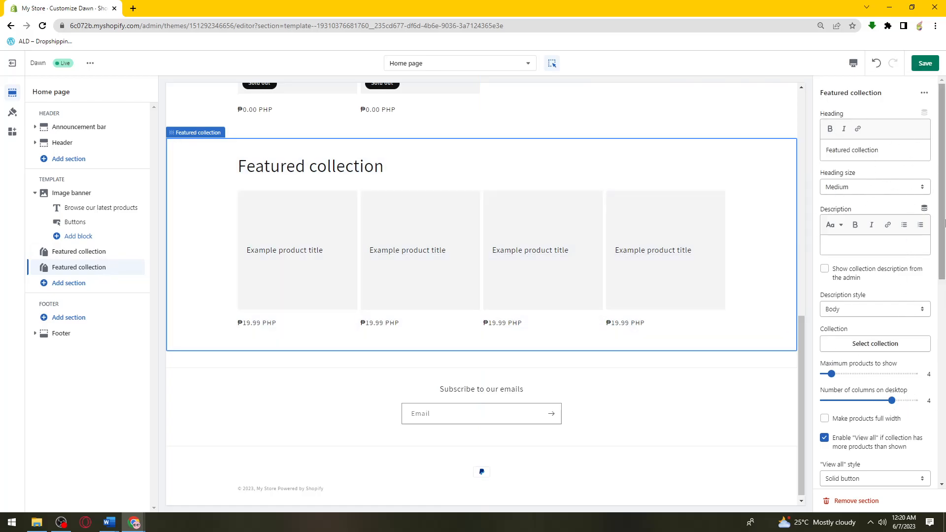
left_click_drag(821, 330, 850, 330)
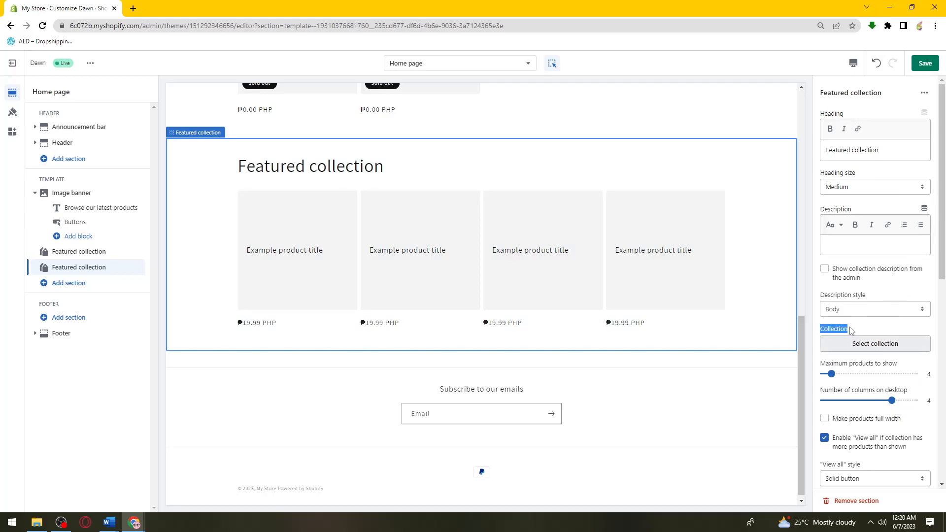
left_click(862, 330)
left_click(896, 348)
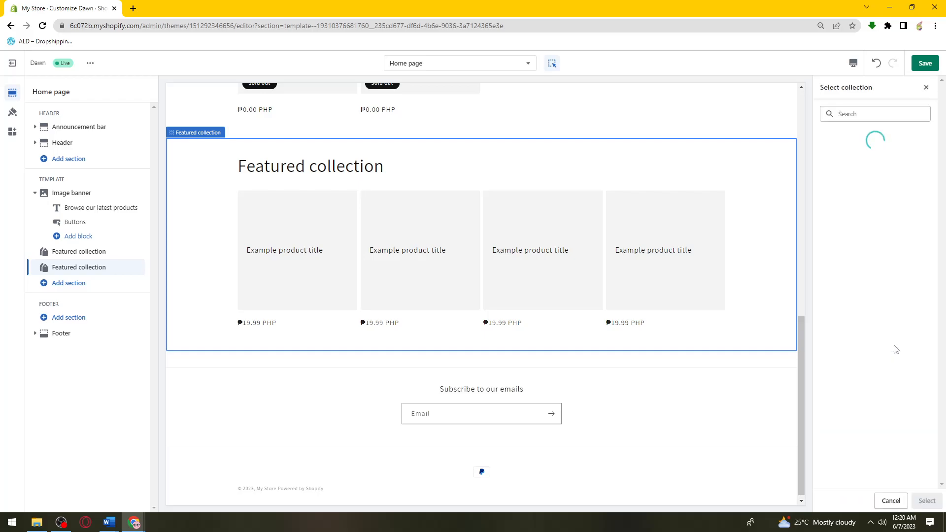
left_click(870, 196)
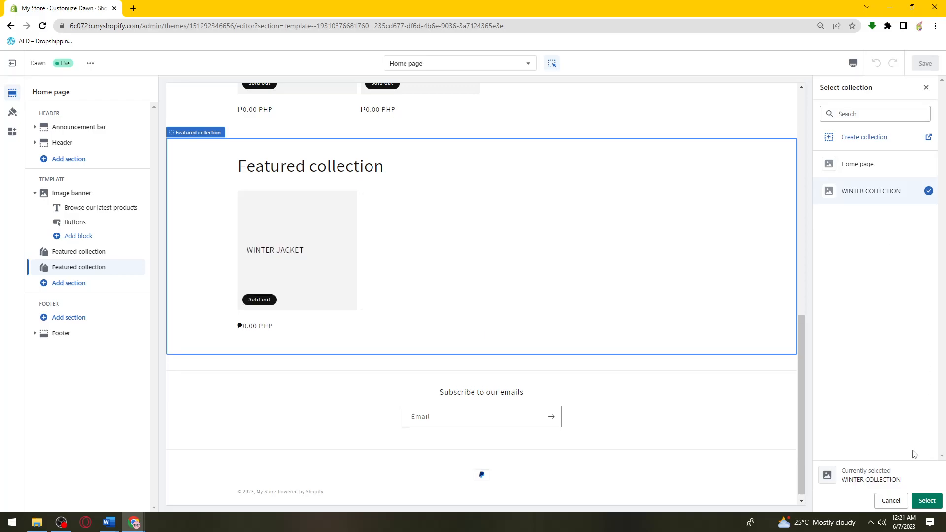
left_click(926, 501)
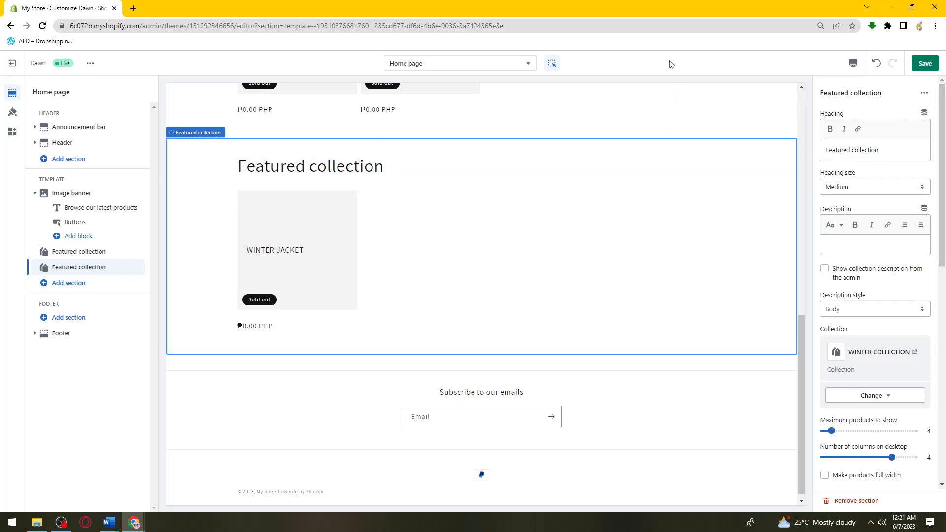
Save the theme's home page changes, dismiss the notification and review the page preview up to its header
left_click(925, 64)
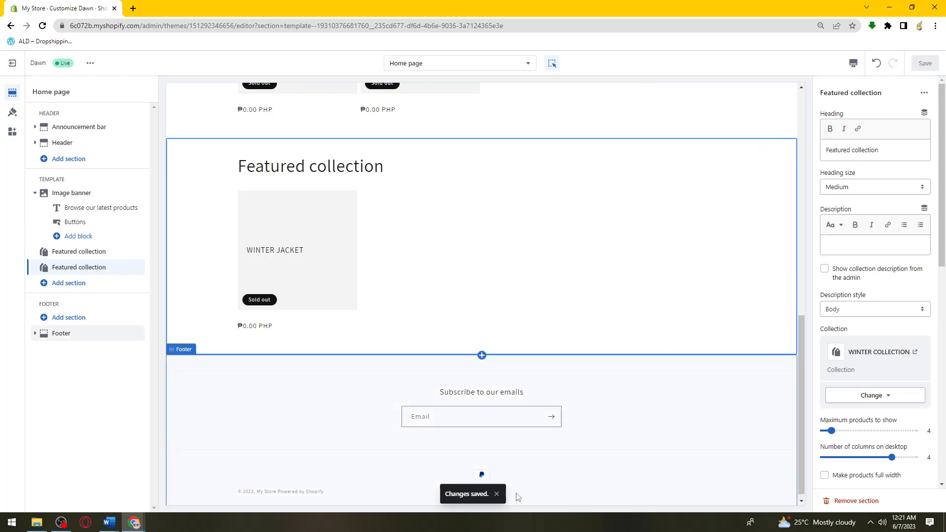
left_click(497, 495)
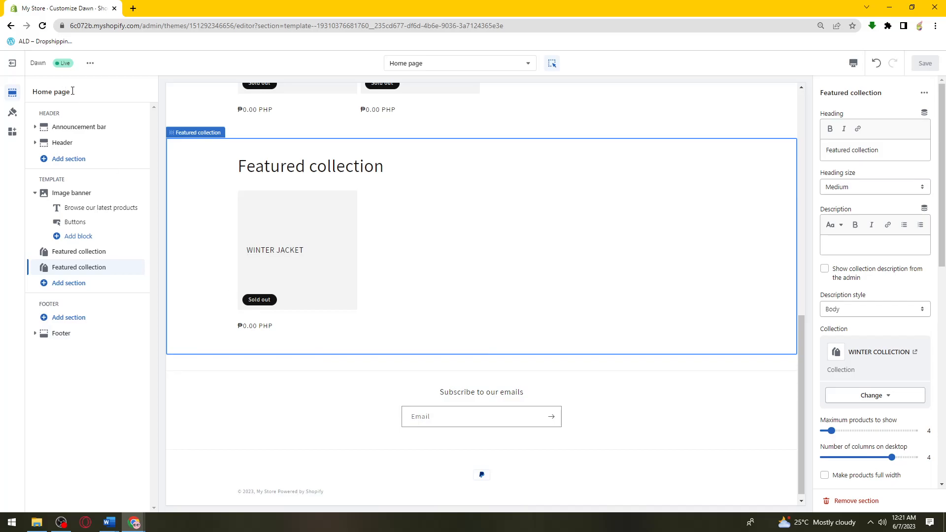
scroll(250, 226, "up", 2)
scroll(250, 222, "up", 5)
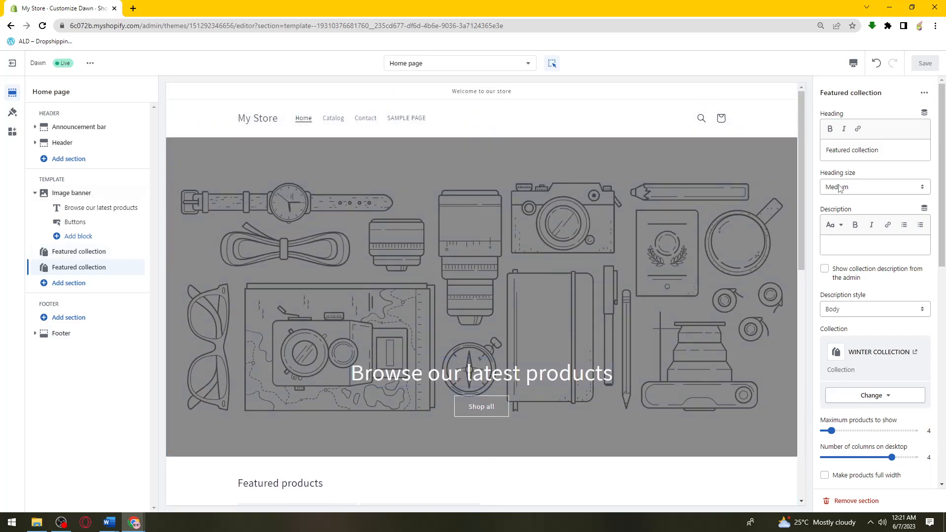